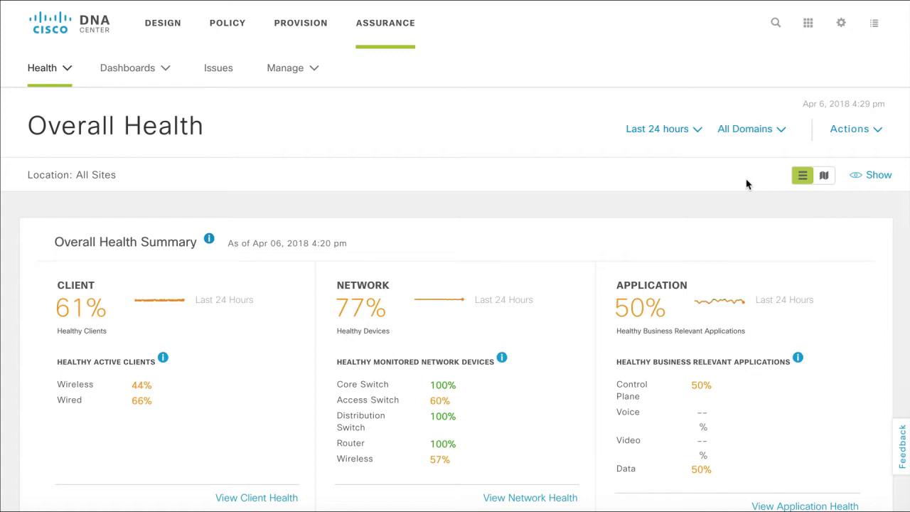
Step: Search for the user by name and open their User 360 view
click(776, 24)
text(daph)
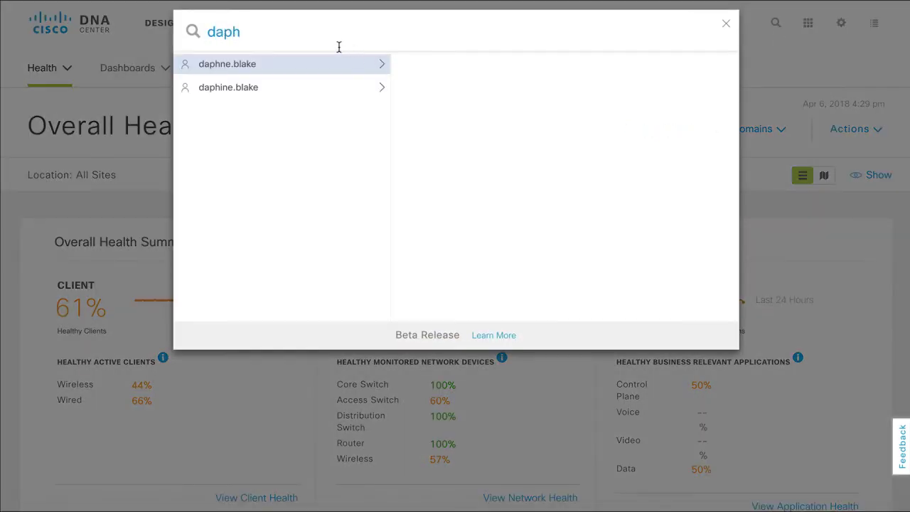
click(301, 74)
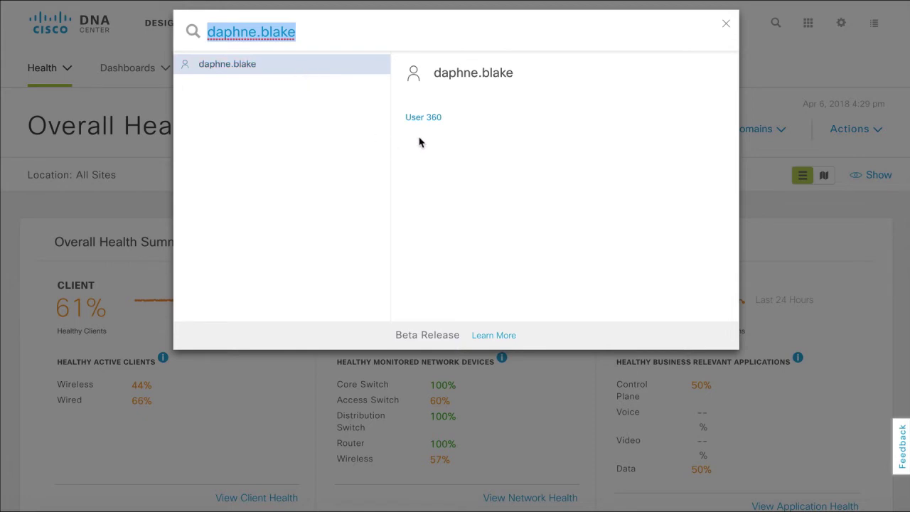
click(430, 120)
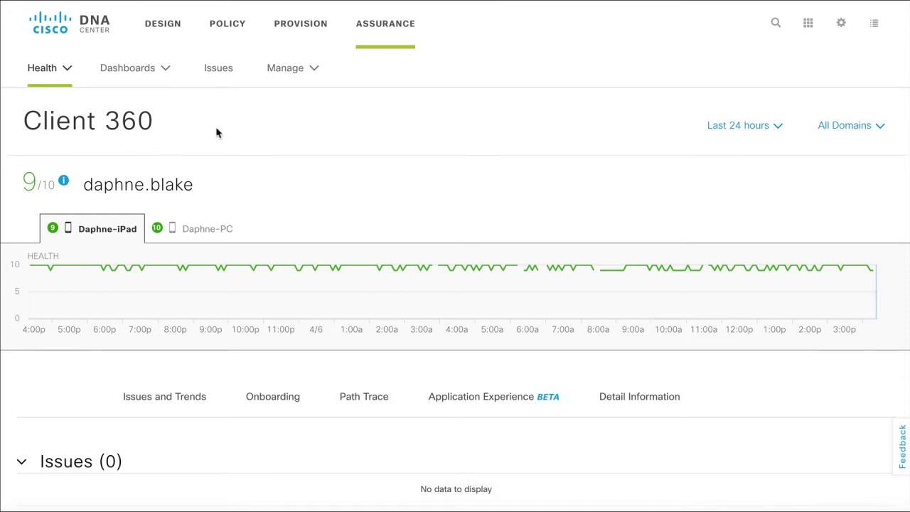
Step: Show the user's PC in Client 360 and scroll down to its Path Trace section
click(203, 231)
scroll(254, 235, down, 12)
scroll(253, 234, down, 3)
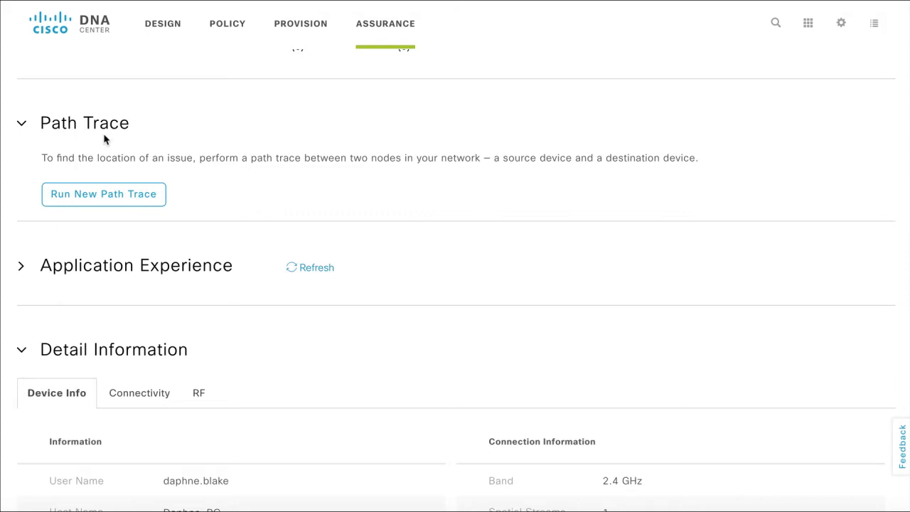
click(126, 196)
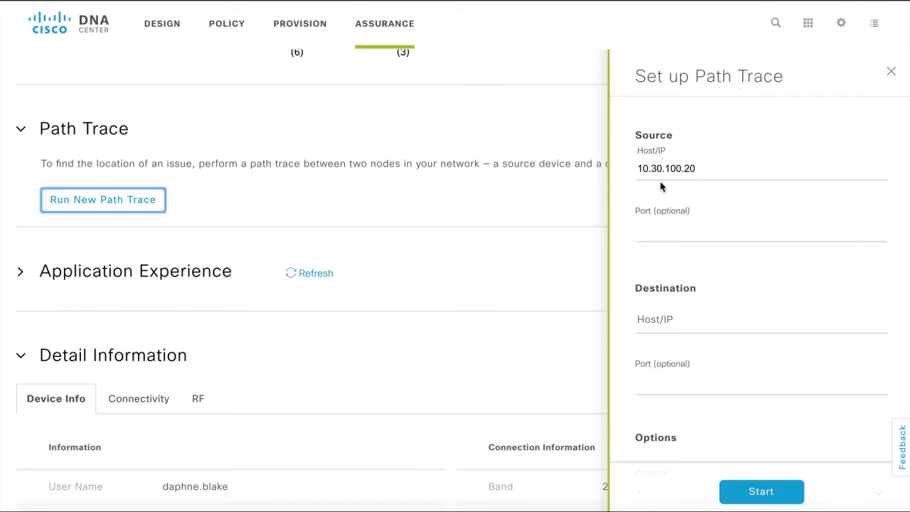
click(721, 169)
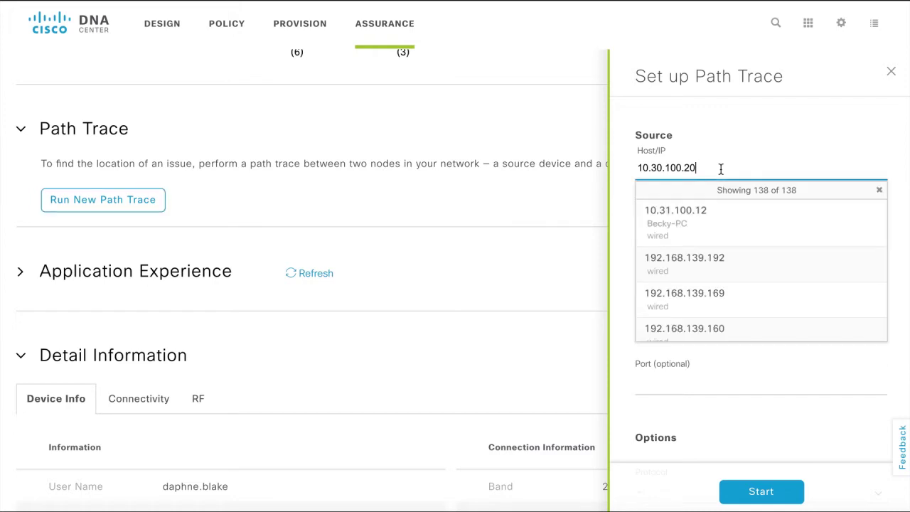
key(BackSpace)
key(BackSpace)
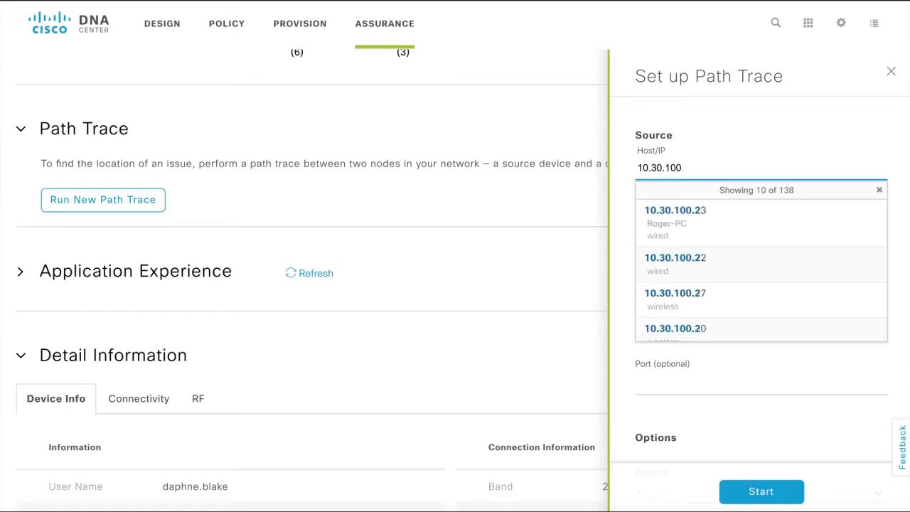
key(BackSpace)
key(BackSpace)
key(BackSpace)
key(BackSpace)
key(BackSpace)
key(BackSpace)
key(BackSpace)
key(BackSpace)
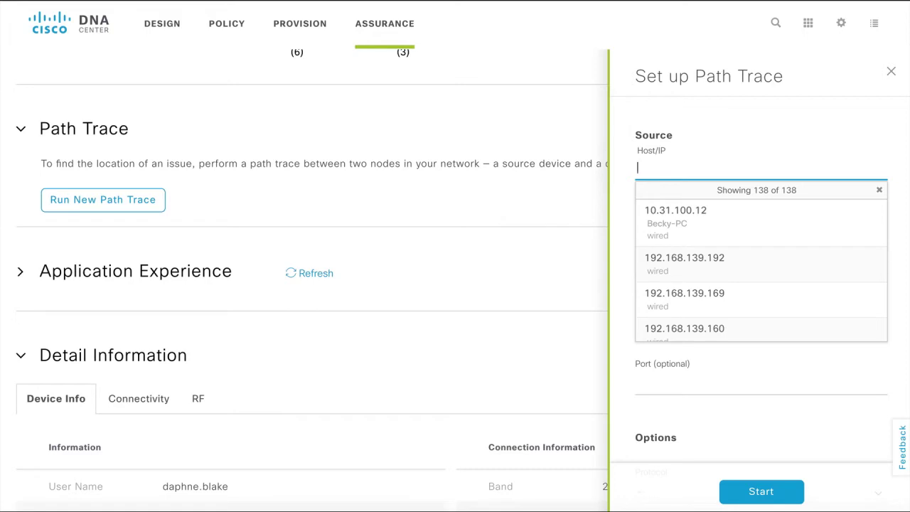
text(bec)
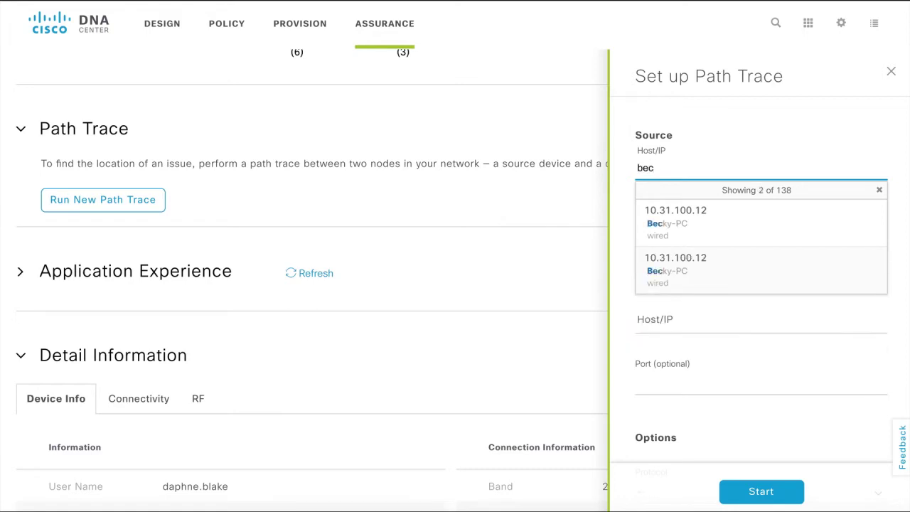
click(771, 235)
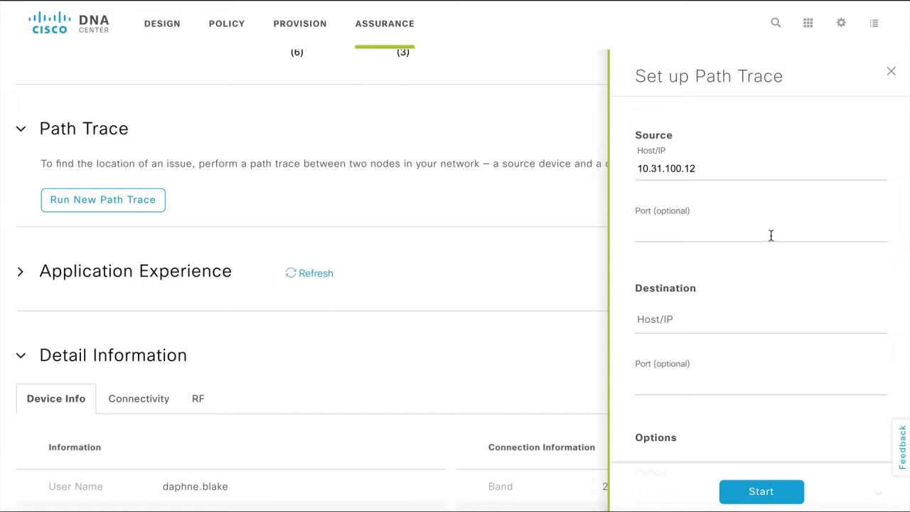
click(892, 74)
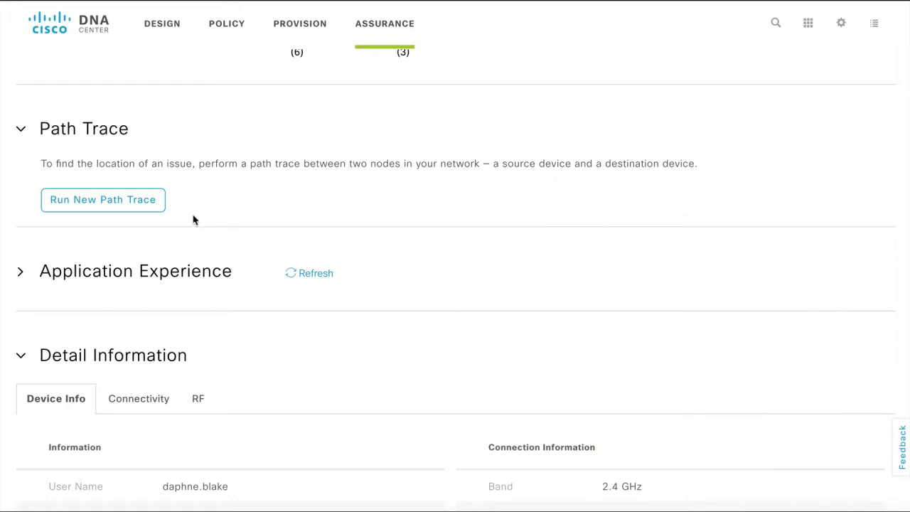
Step: Start a new path trace with the printer 10.30.120.10 as destination
click(143, 210)
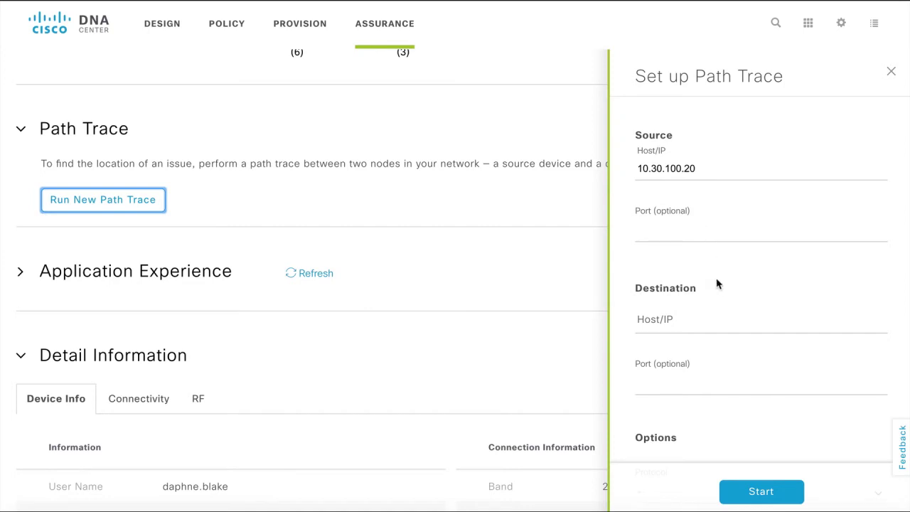
click(690, 320)
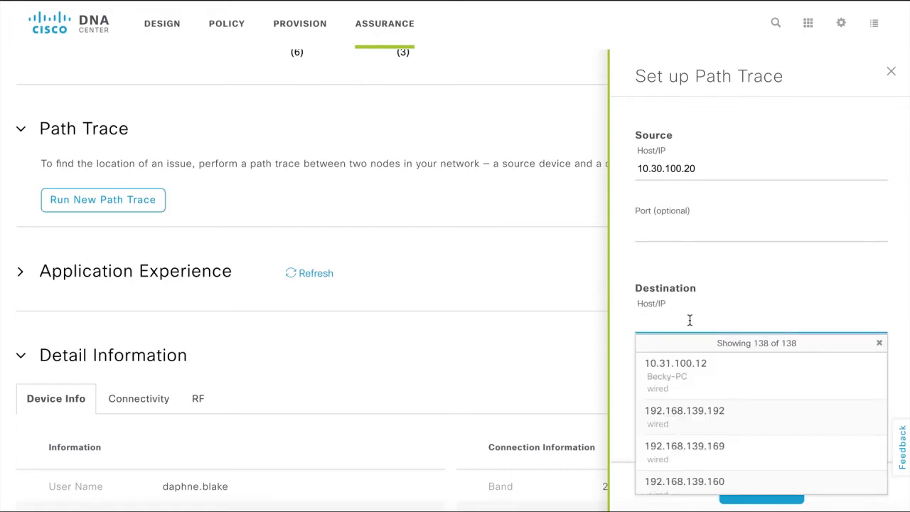
text(pri)
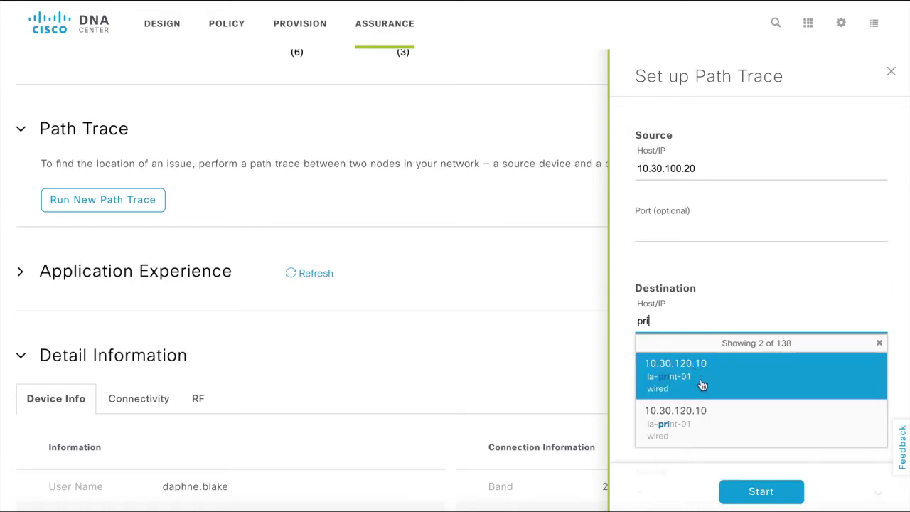
click(701, 385)
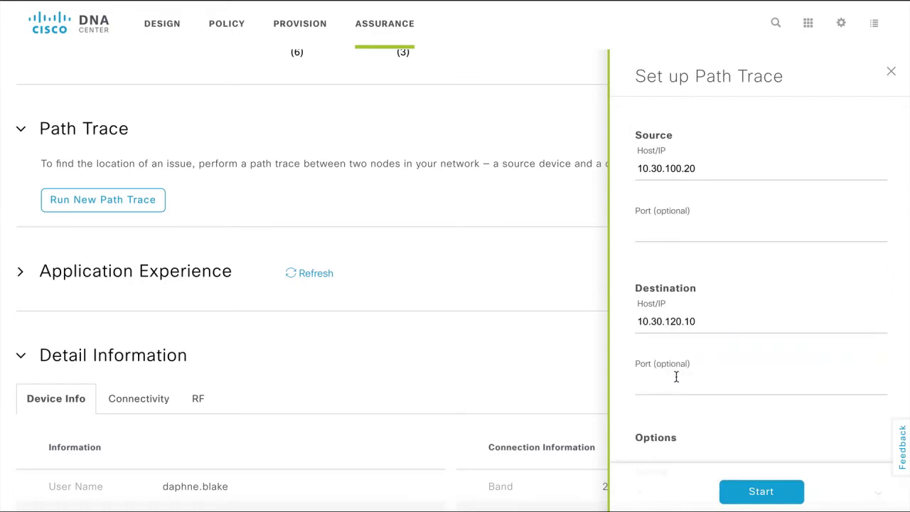
Step: Set the destination port to 9100 and the protocol to tcp
click(679, 384)
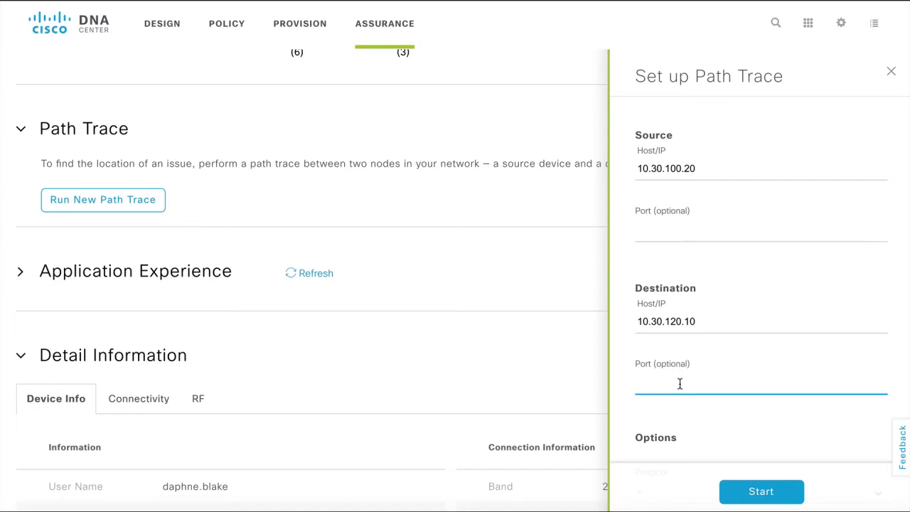
text(9100)
scroll(761, 309, down, 2)
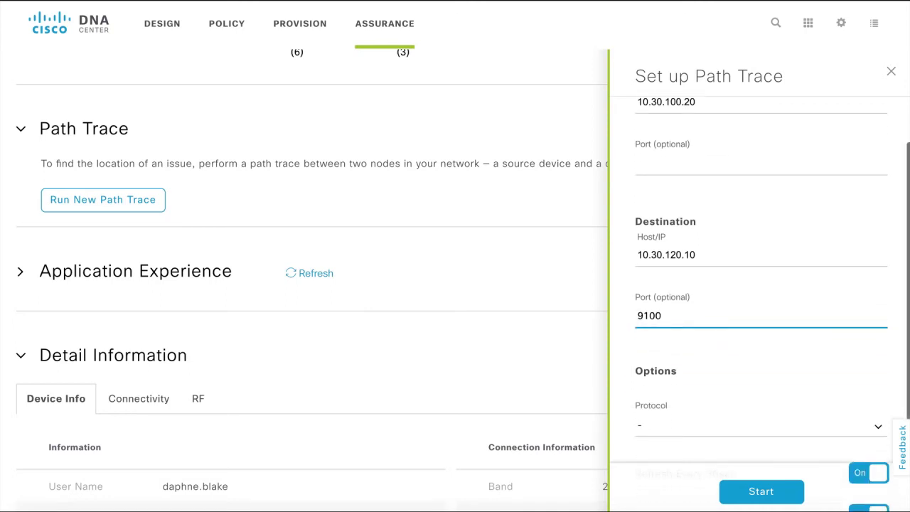
scroll(782, 331, down, 1)
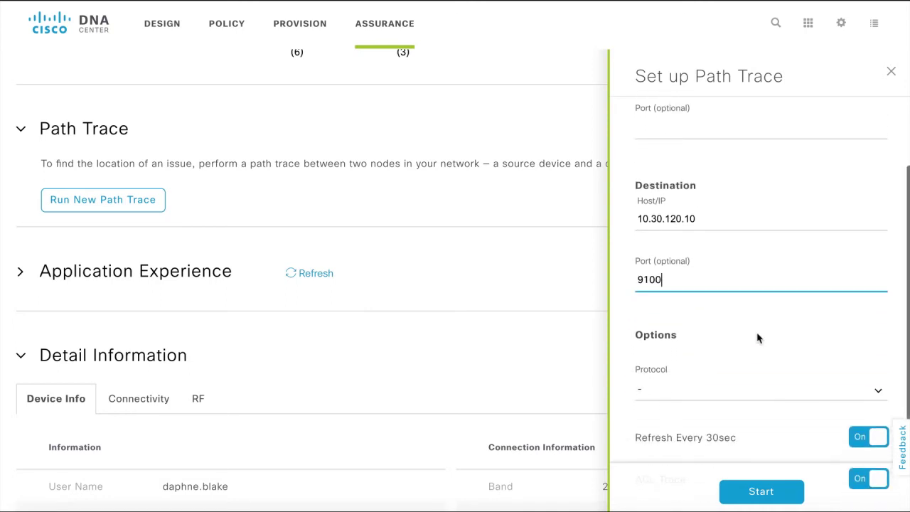
click(877, 390)
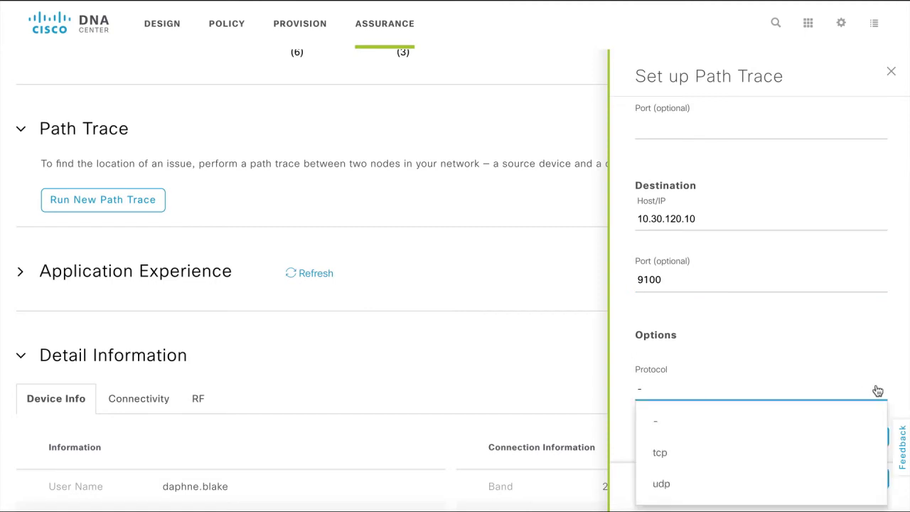
click(844, 455)
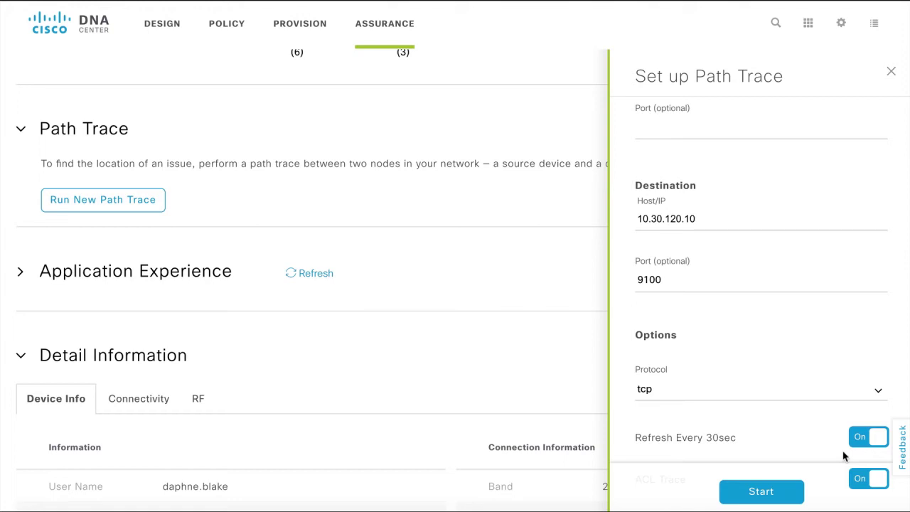
scroll(844, 455, down, 3)
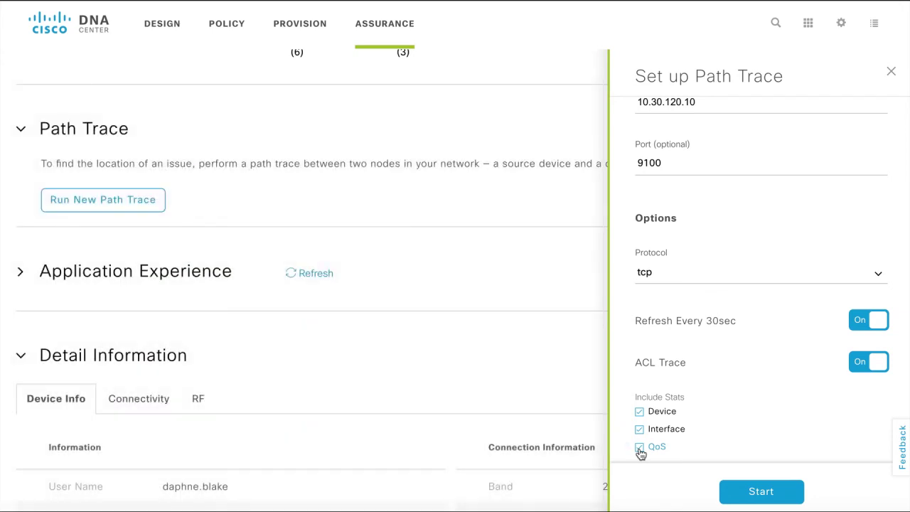
Step: Run the trace to 10.30.120.10 and open Device 360 for switch LA2-3850-ACC-1.corp.local
click(760, 492)
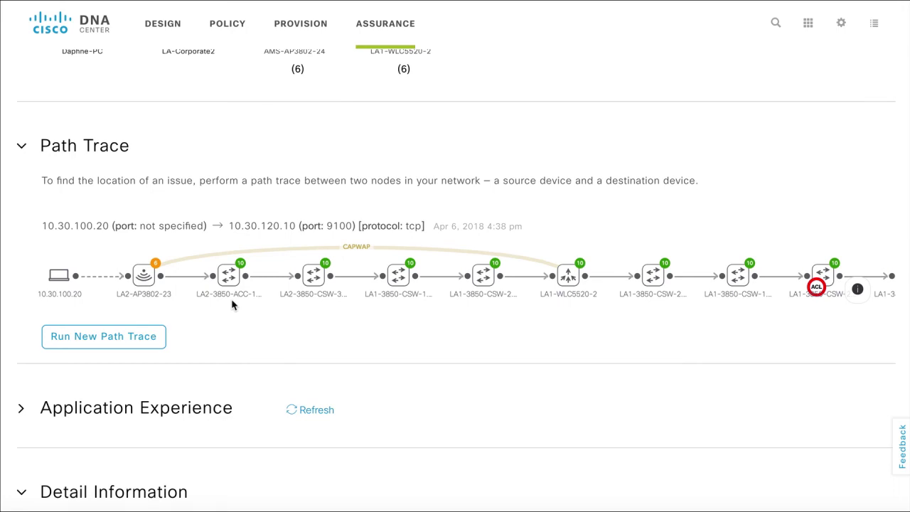
mouse_move(230, 288)
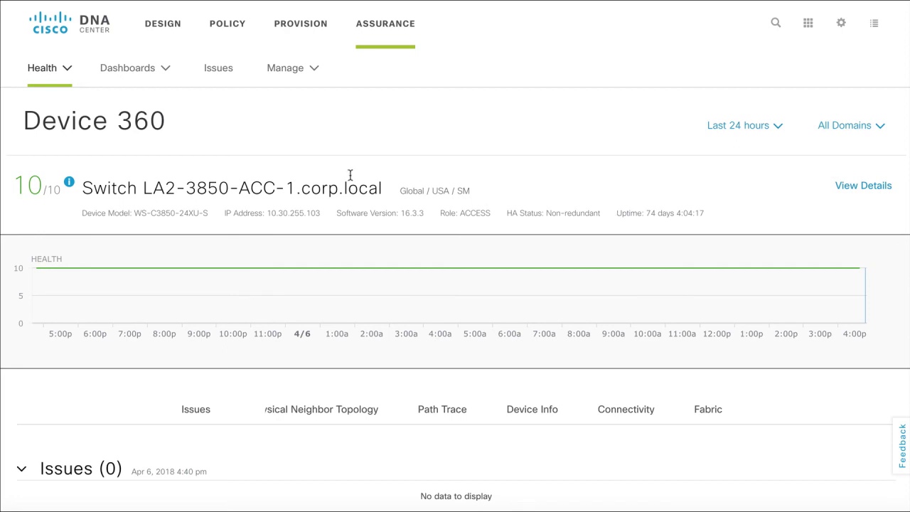
scroll(534, 342, down, 10)
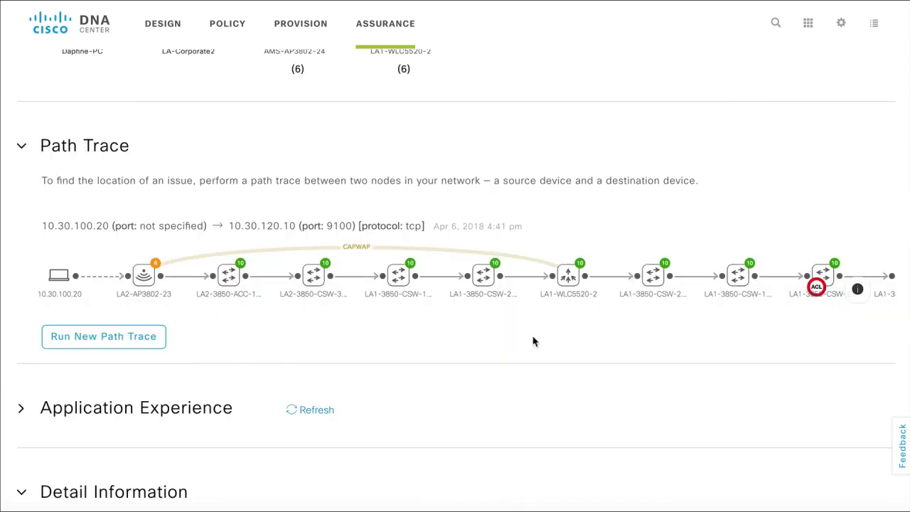
mouse_move(552, 276)
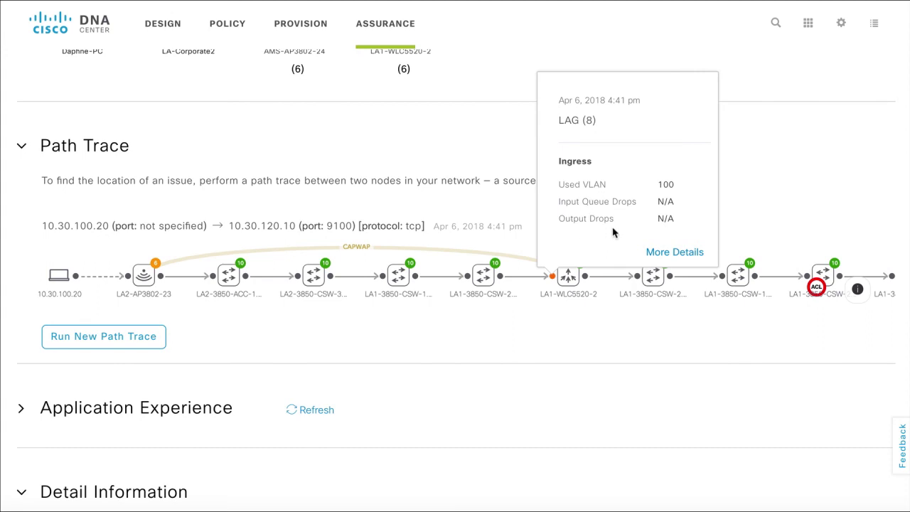
click(676, 252)
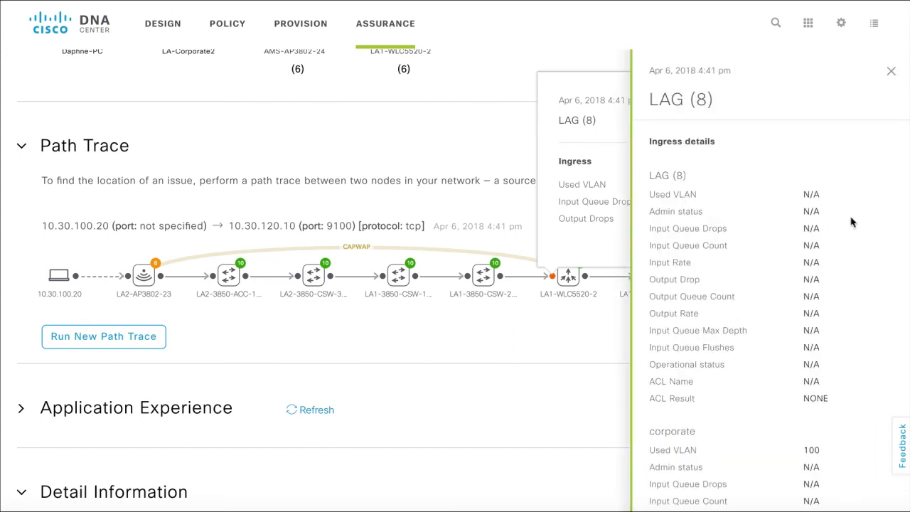
scroll(720, 162, down, 2)
scroll(721, 162, up, 3)
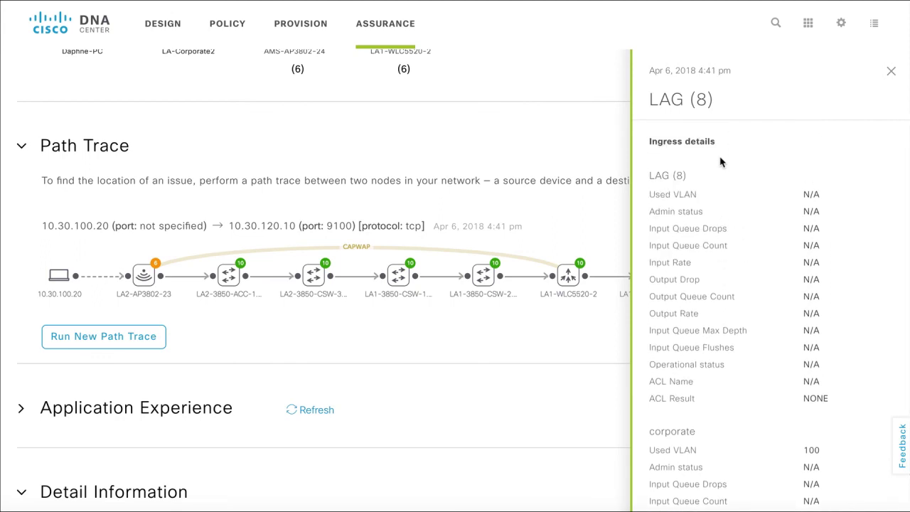
click(891, 72)
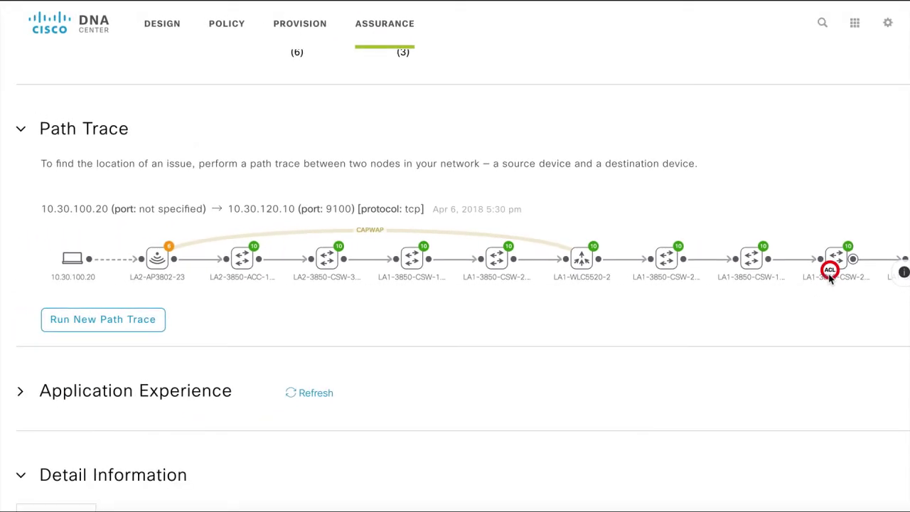
Step: Open the ACL-flagged TenGigabitEthernet1/0/24 egress details and scroll to the Vlan120 ACL result
click(830, 276)
click(847, 237)
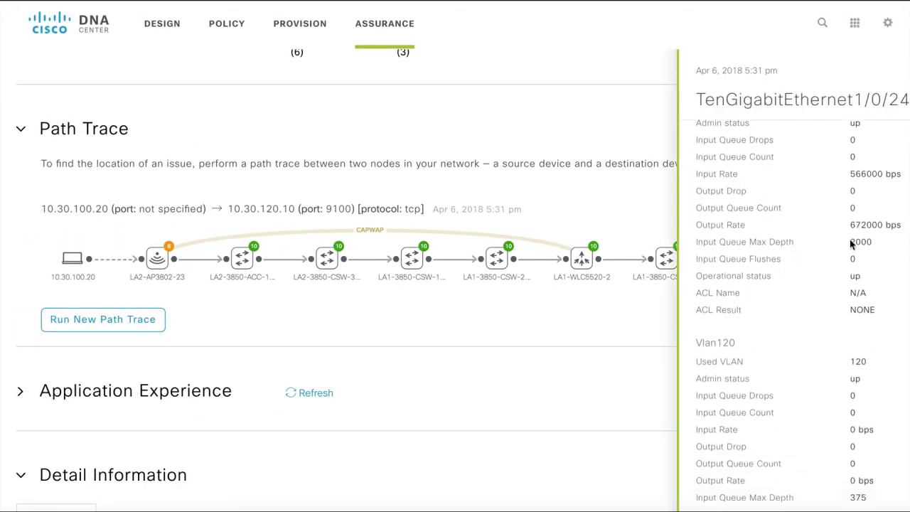
scroll(851, 244, down, 3)
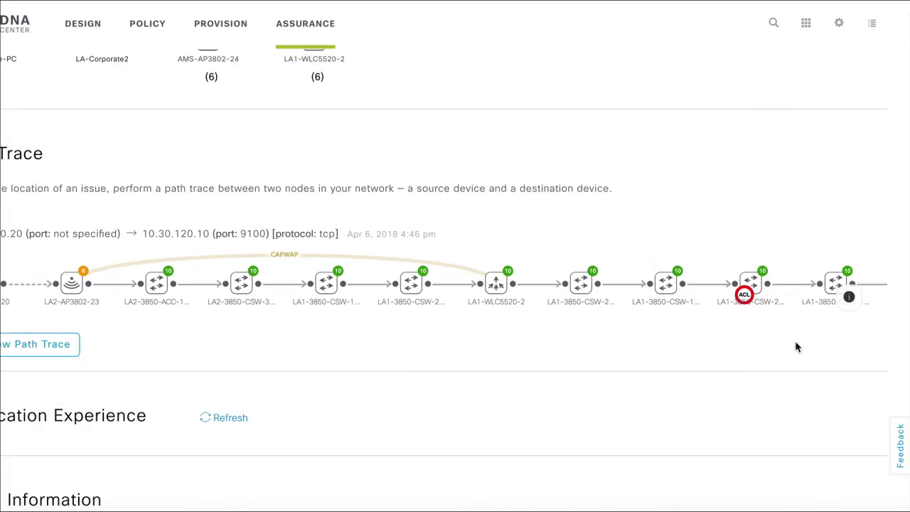
click(768, 287)
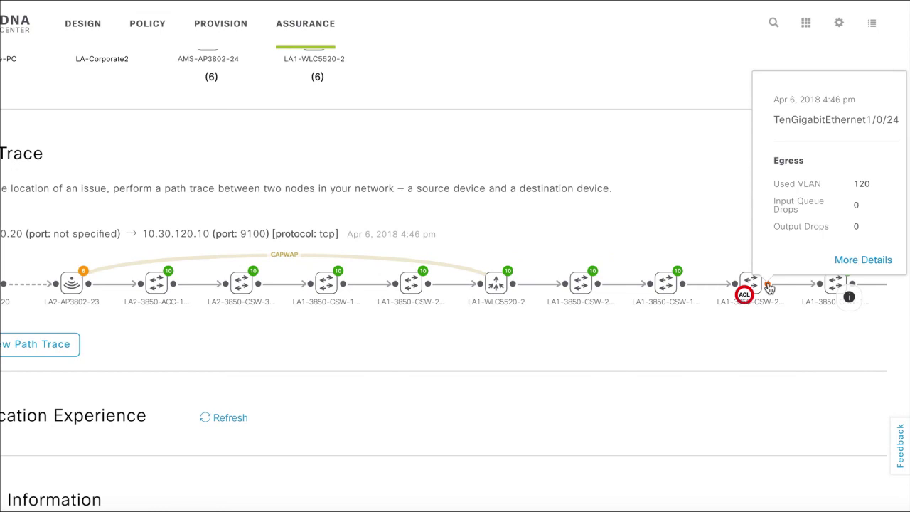
click(862, 261)
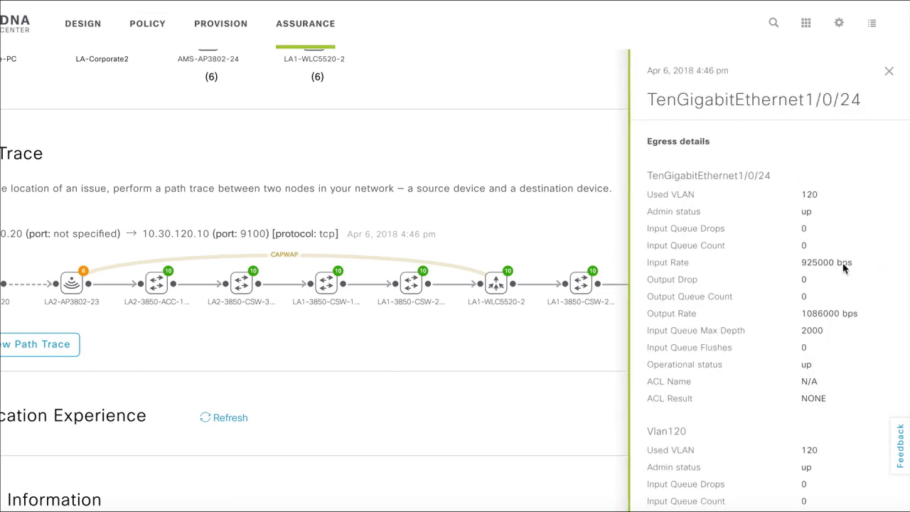
scroll(844, 266, down, 5)
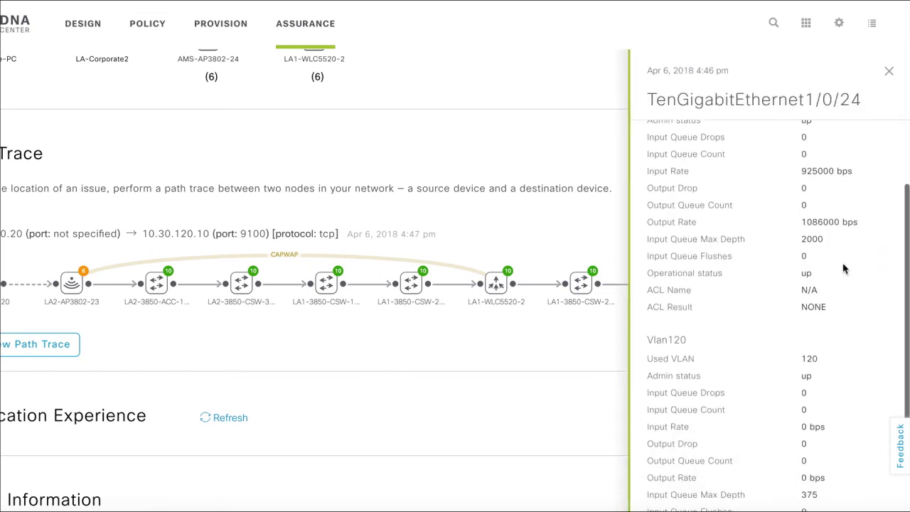